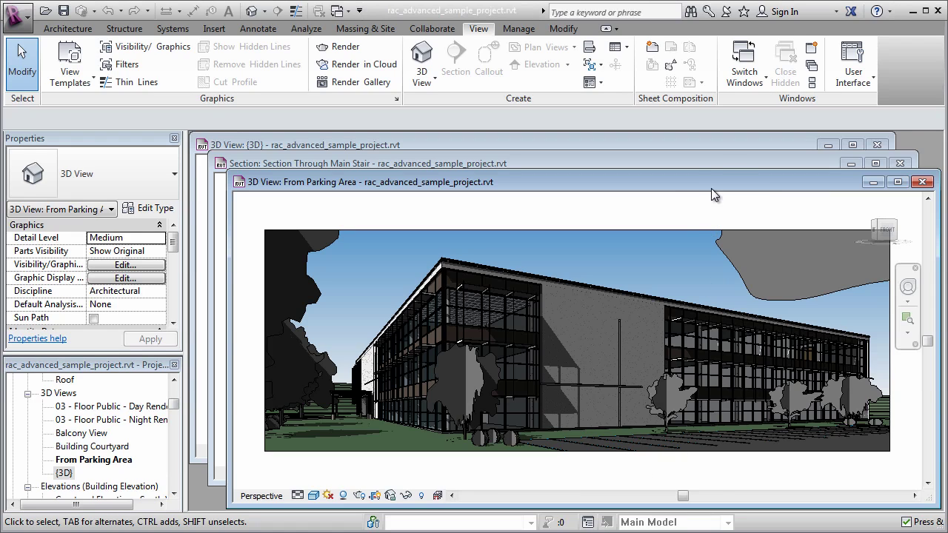
Step: Switch between the open views, leaving Section Through Main Stair on top of the 3D view
{"action": "left_click", "coordinate": [720, 167]}
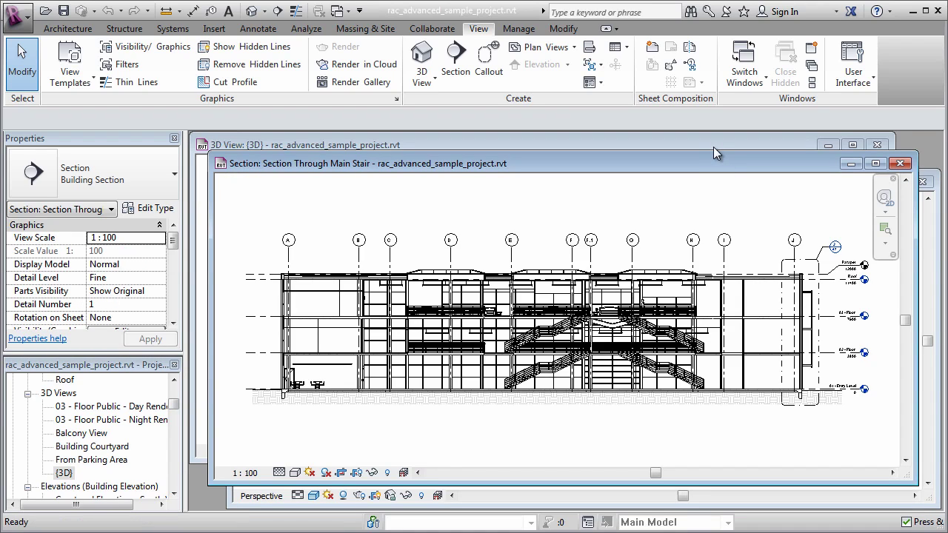
{"action": "left_click", "coordinate": [714, 146]}
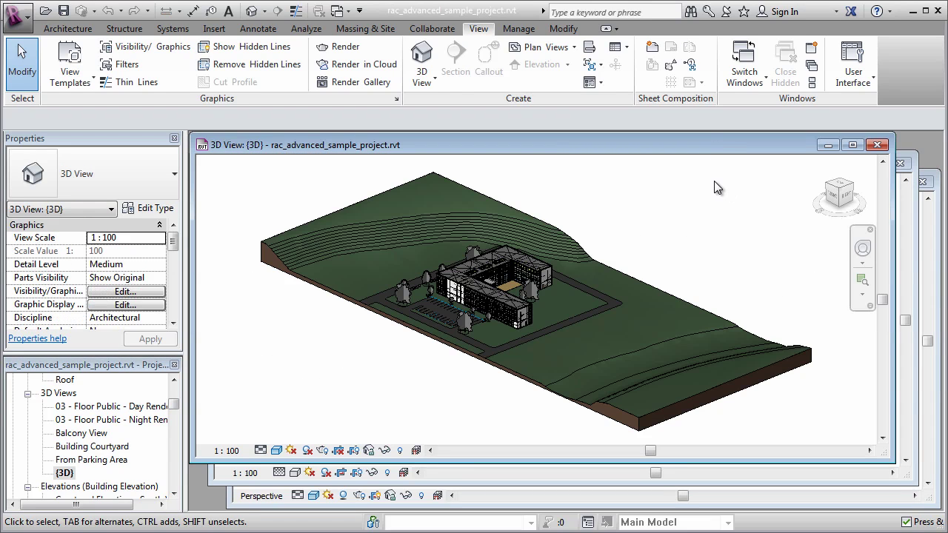
{"action": "left_click", "coordinate": [914, 272]}
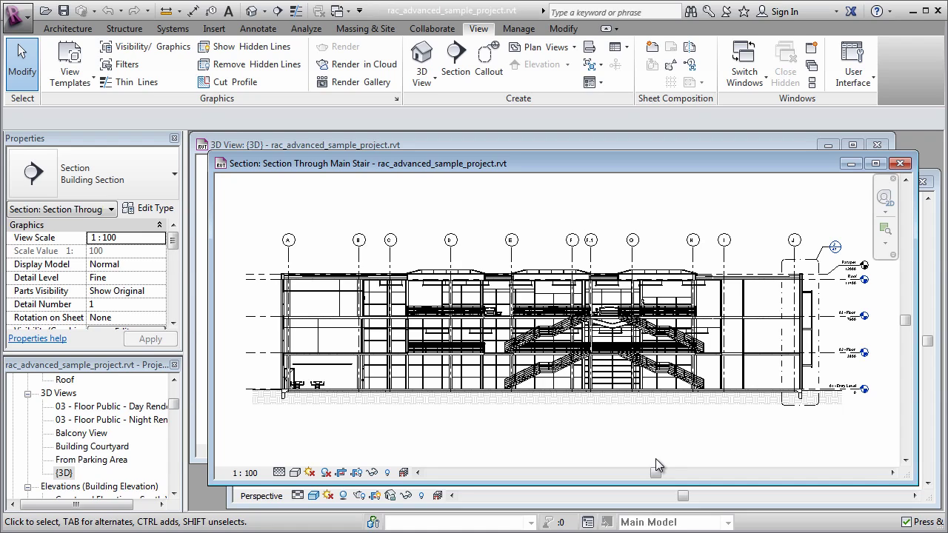
Step: Rename the {3D} view to '3D Section at Stair' in the Project Browser
{"action": "left_click", "coordinate": [549, 144]}
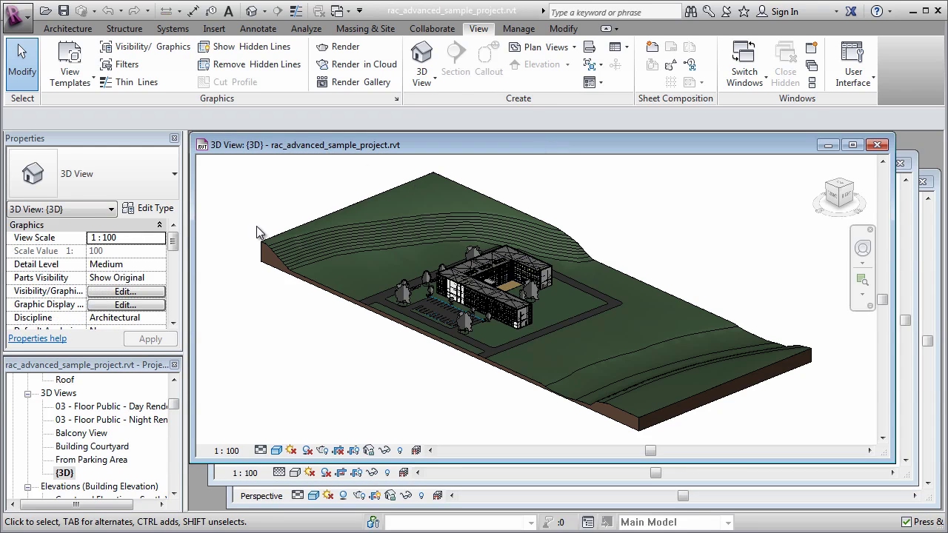
{"action": "right_click", "coordinate": [67, 473]}
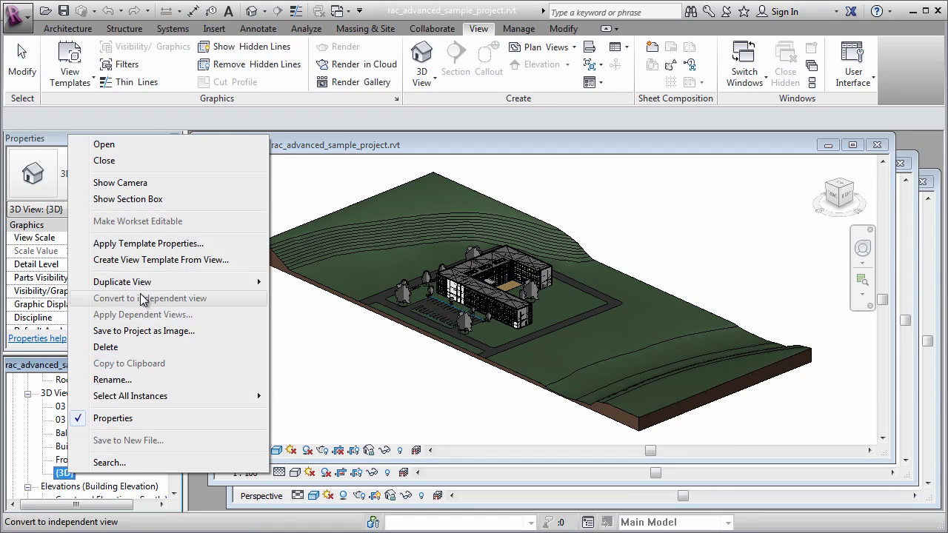
{"action": "left_click", "coordinate": [122, 379]}
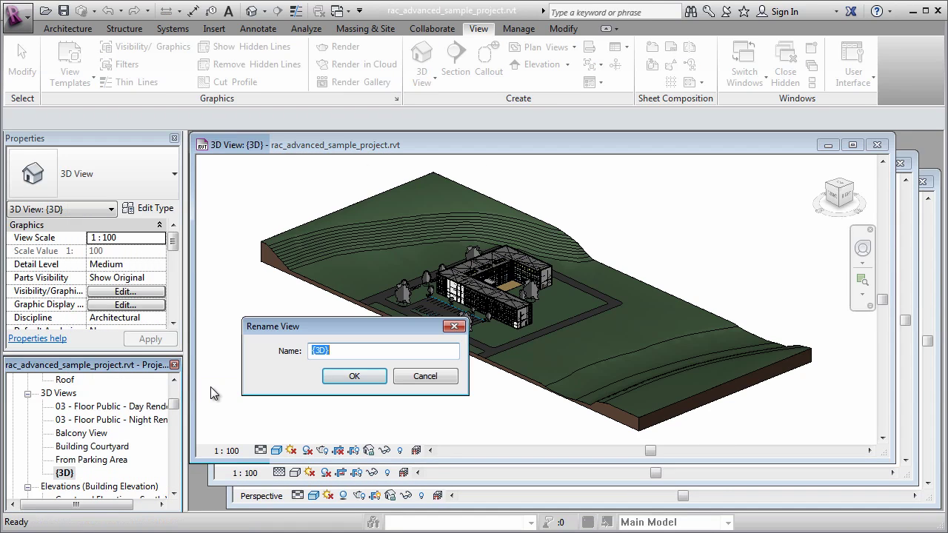
{"action": "key", "text": "BackSpace"}
{"action": "type", "text": "3D "}
{"action": "type", "text": "Section at "}
{"action": "type", "text": "Stair"}
{"action": "left_click", "coordinate": [348, 376]}
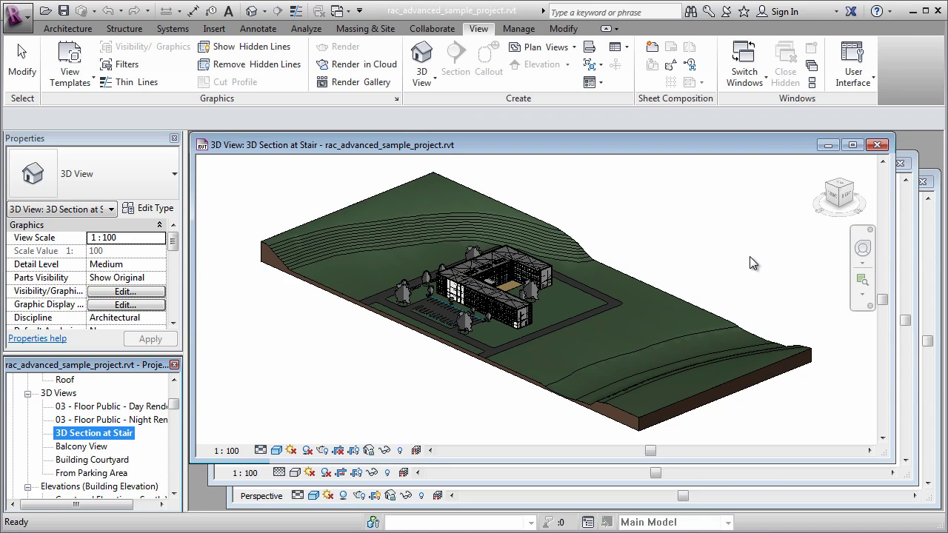
Step: Orient the 3D view to Section: Section Through Main Stair via the ViewCube
{"action": "right_click", "coordinate": [839, 201]}
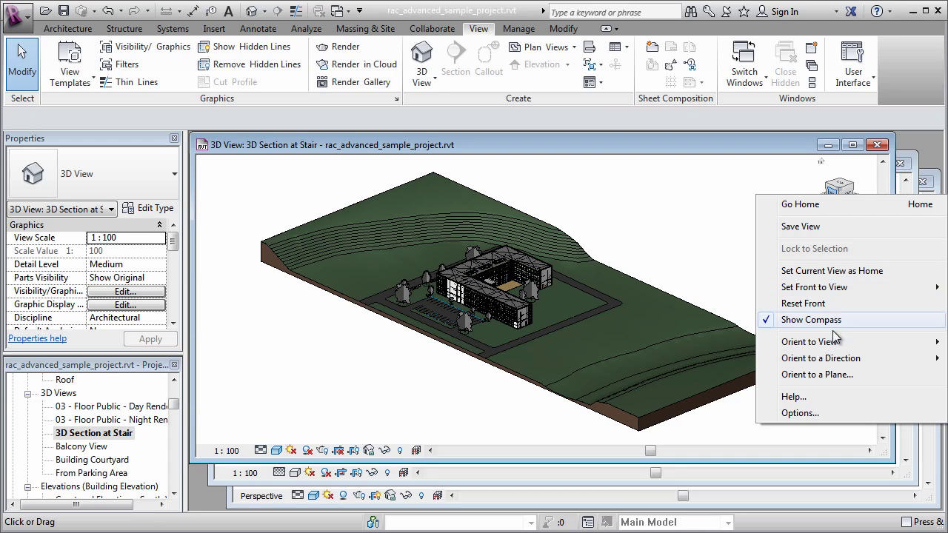
{"action": "mouse_move", "coordinate": [809, 343]}
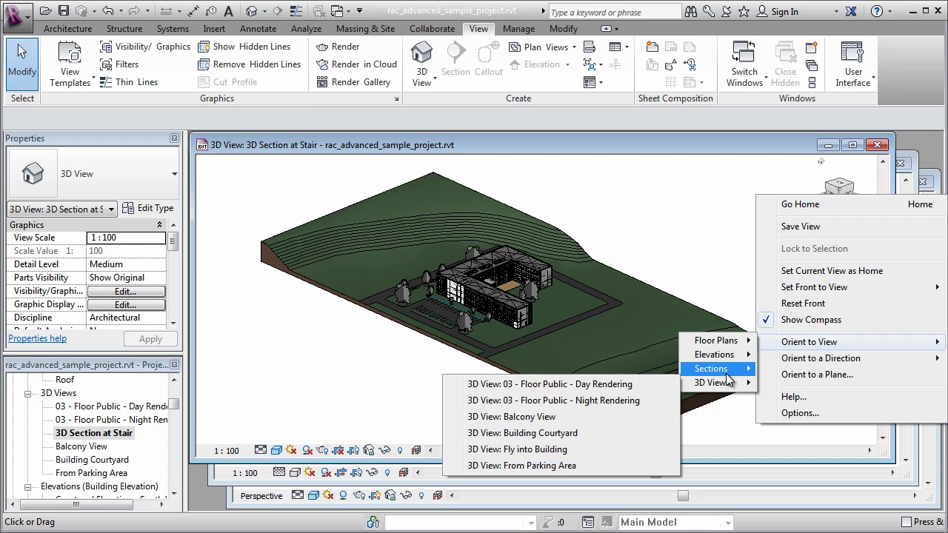
{"action": "mouse_move", "coordinate": [713, 369]}
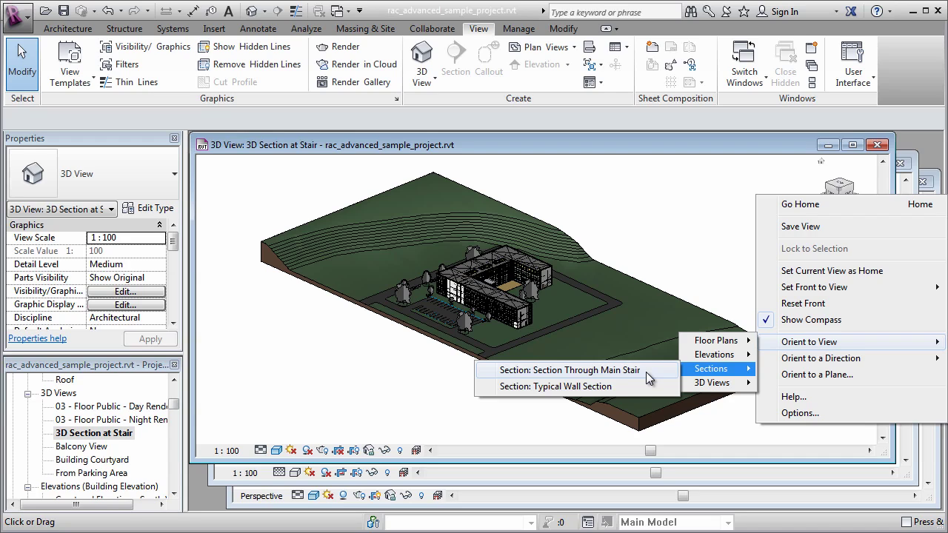
{"action": "left_click", "coordinate": [646, 372]}
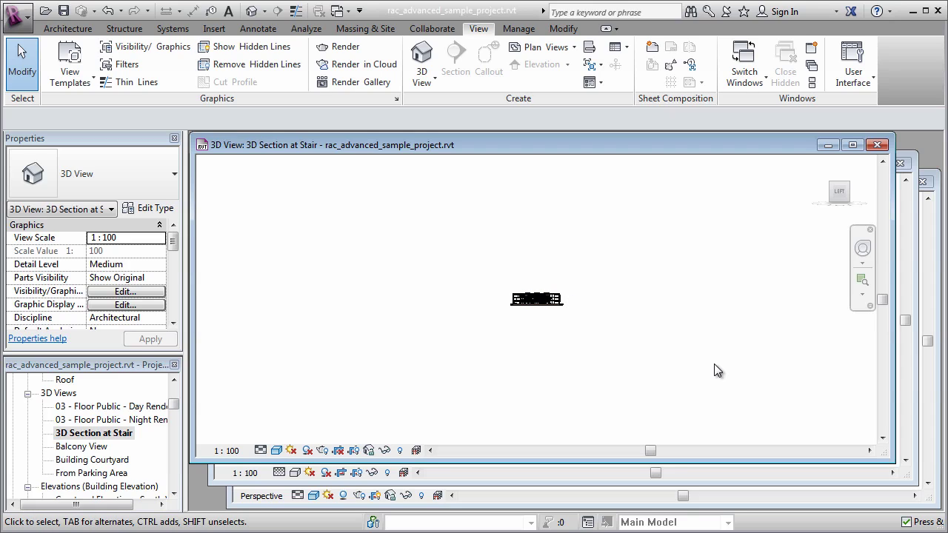
Step: Zoom to fit, then orbit and pan to an angled view of the sectioned stairs
{"action": "left_click", "coordinate": [862, 295]}
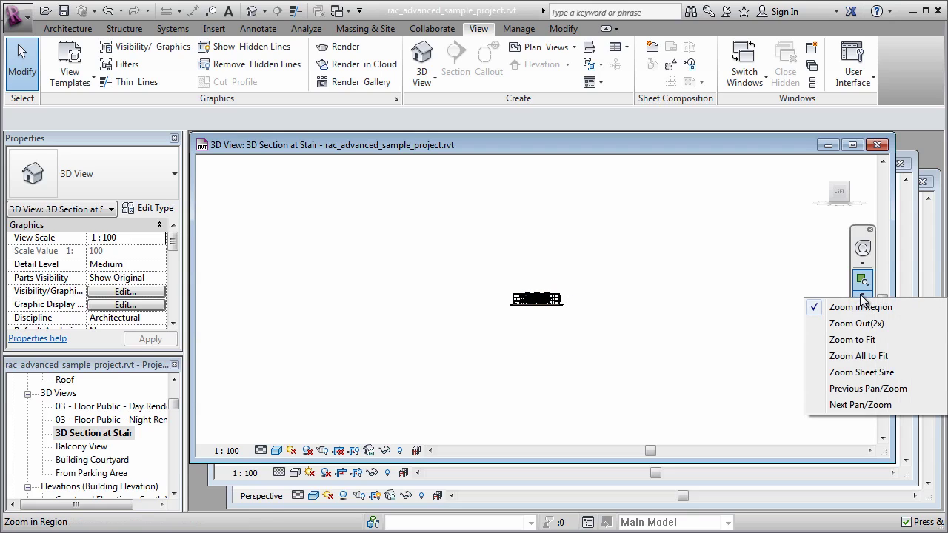
{"action": "left_click", "coordinate": [858, 344]}
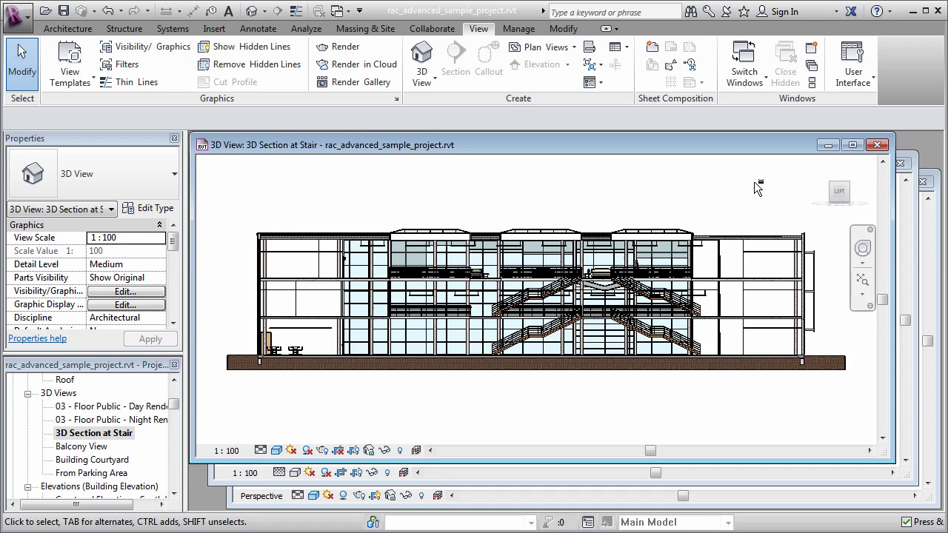
{"action": "mouse_move", "coordinate": [754, 182]}
{"action": "middle_mouse_down", "text": "shift"}
{"action": "mouse_move", "coordinate": [738, 223]}
{"action": "mouse_move", "coordinate": [717, 217]}
{"action": "middle_mouse_up", "text": "shift"}
{"action": "scroll", "coordinate": [510, 388], "scroll_direction": "down", "scroll_amount": 1}
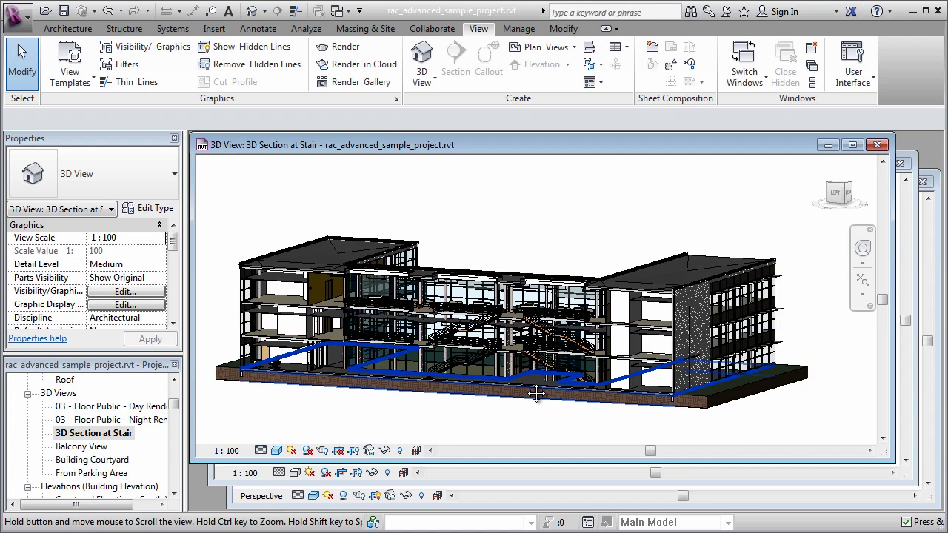
{"action": "middle_click_drag", "start_coordinate": [515, 399], "coordinate": [546, 389]}
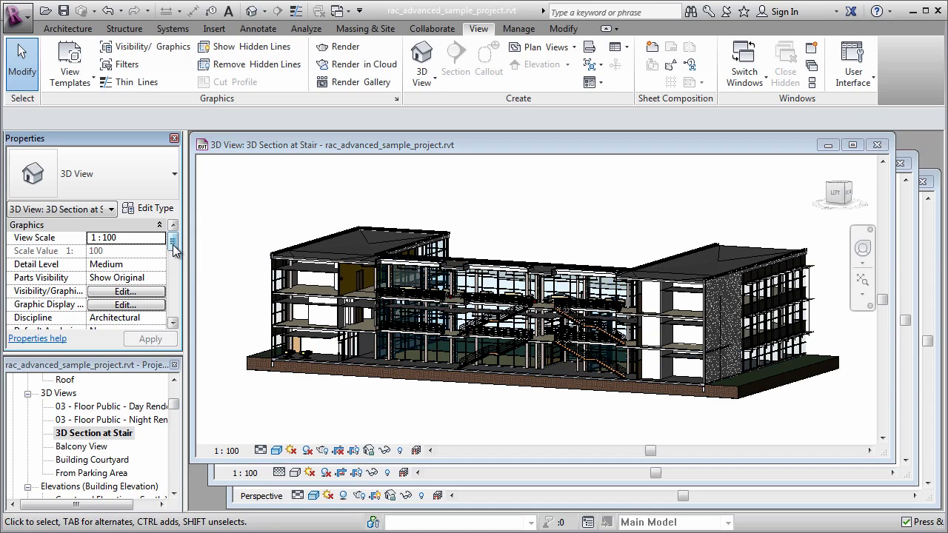
{"action": "left_click_drag", "start_coordinate": [173, 244], "coordinate": [176, 289]}
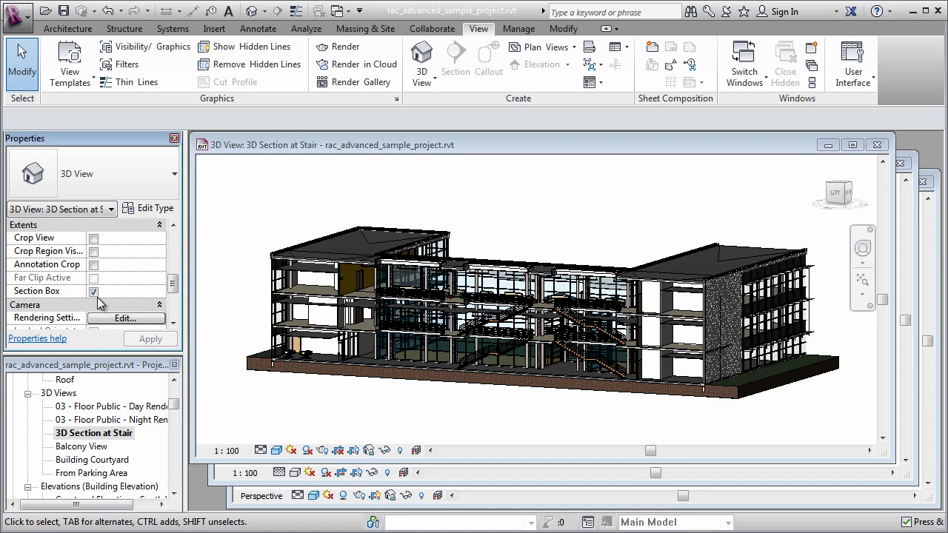
{"action": "left_click", "coordinate": [204, 341]}
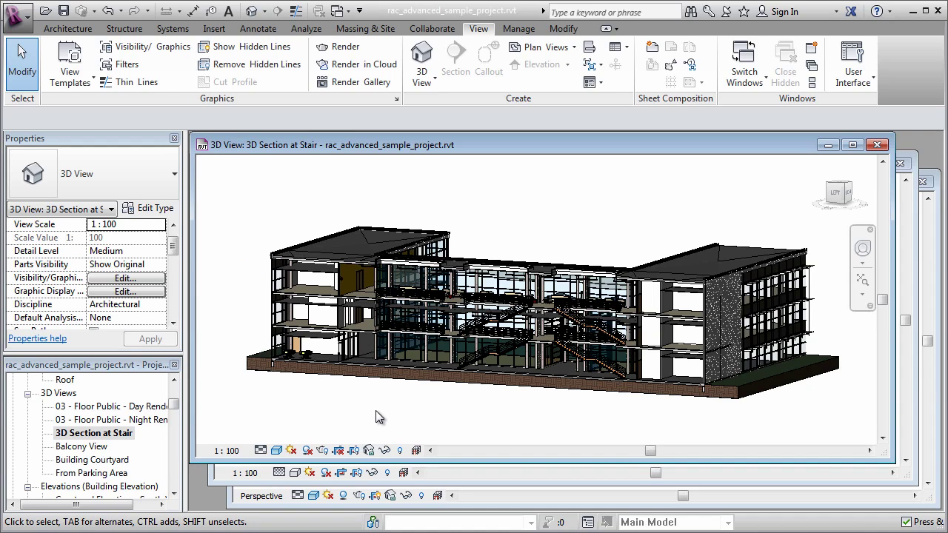
Step: Reveal the hidden section box and pull its left and right sides in around the stair
{"action": "left_click", "coordinate": [401, 451]}
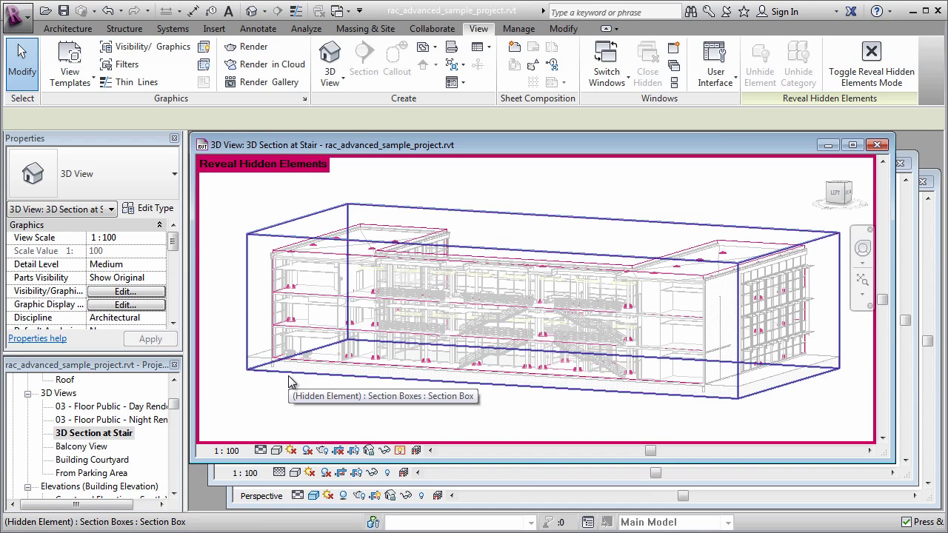
{"action": "left_click", "coordinate": [288, 382]}
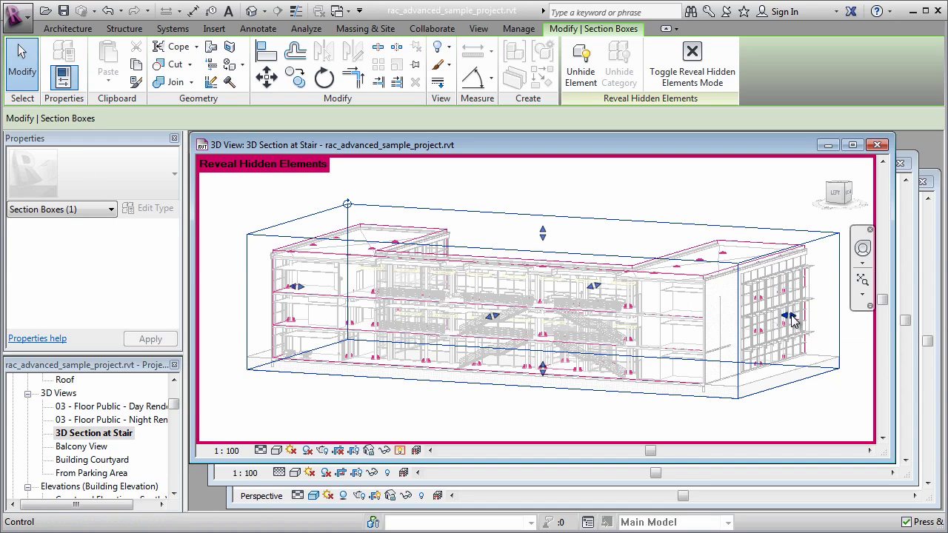
{"action": "left_click_drag", "start_coordinate": [789, 315], "coordinate": [665, 304]}
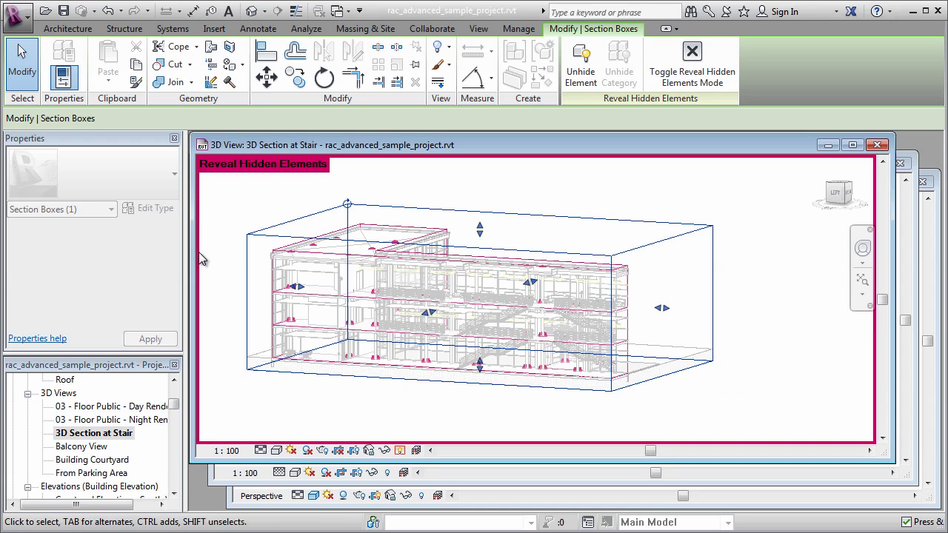
{"action": "mouse_move", "coordinate": [296, 288]}
{"action": "left_mouse_down"}
{"action": "mouse_move", "coordinate": [410, 310]}
{"action": "mouse_move", "coordinate": [419, 349]}
{"action": "left_mouse_up"}
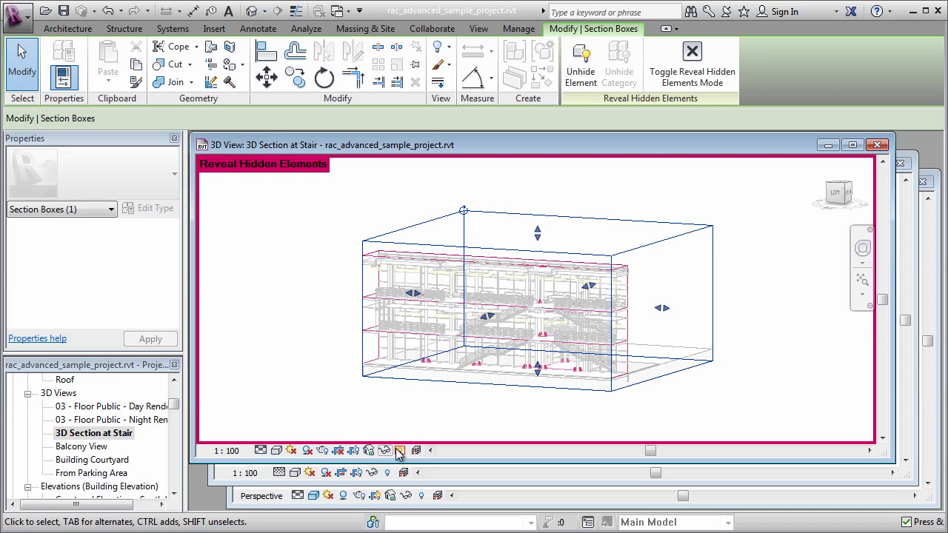
Step: Leave reveal-hidden mode, then orbit and zoom in close on the cropped stairs
{"action": "key", "text": "r"}
{"action": "key", "text": "h"}
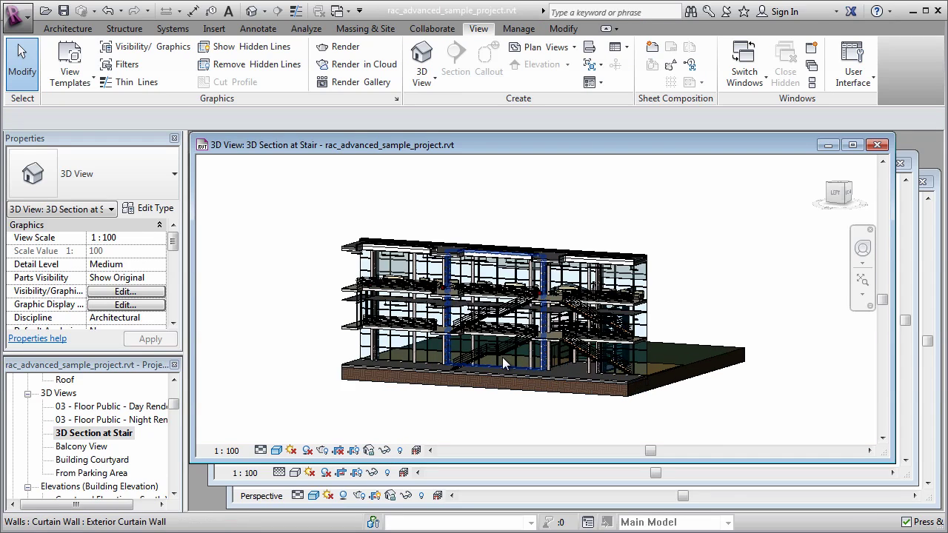
{"action": "mouse_move", "coordinate": [502, 357]}
{"action": "middle_mouse_down", "text": "shift"}
{"action": "mouse_move", "coordinate": [663, 304]}
{"action": "mouse_move", "coordinate": [657, 309]}
{"action": "middle_mouse_up", "text": "shift"}
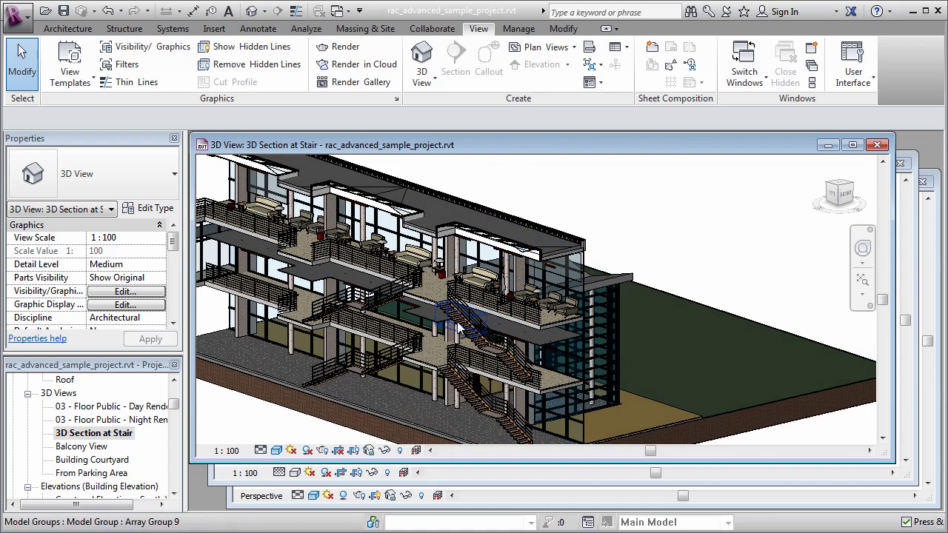
{"action": "scroll", "coordinate": [431, 352], "scroll_direction": "up", "scroll_amount": 3}
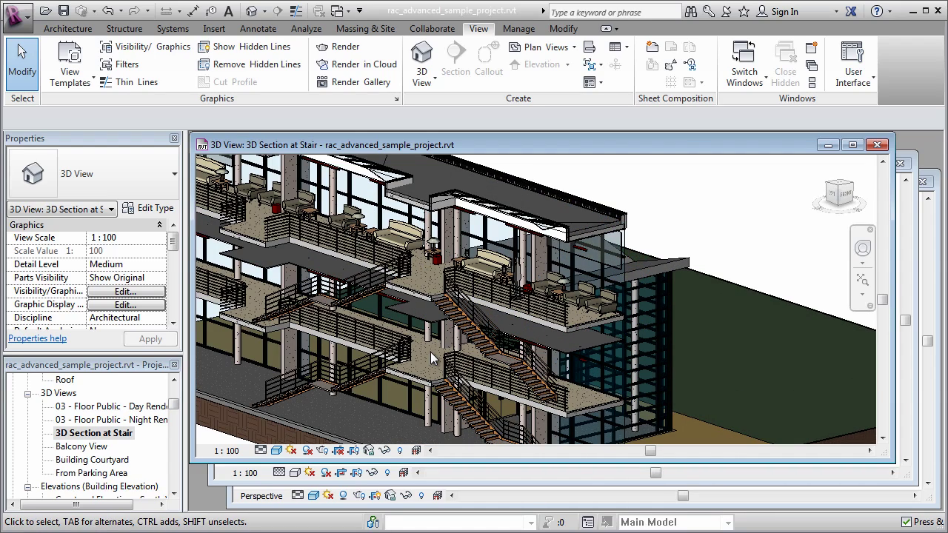